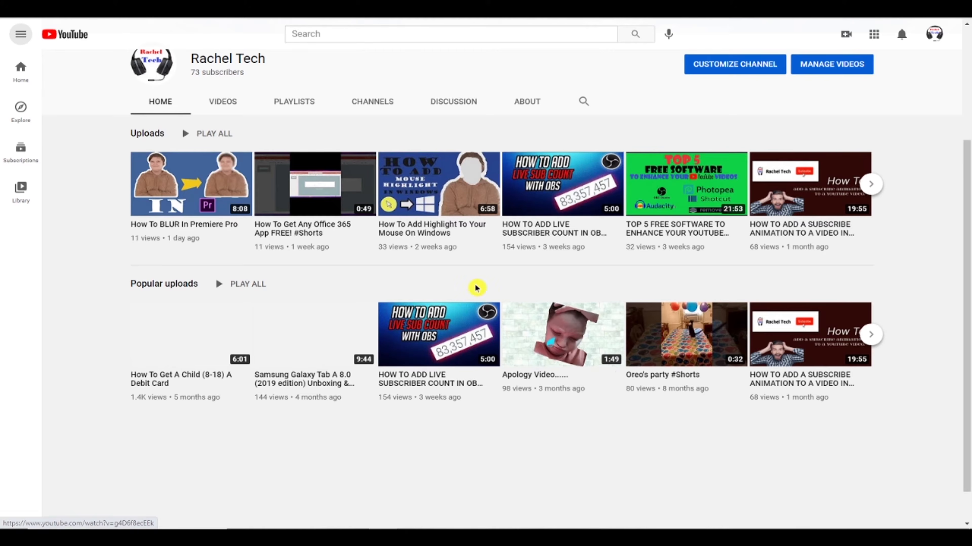
# Step: Open YouTube Studio for the channel and browse its list of uploaded content
pyautogui.moveTo(422, 308)
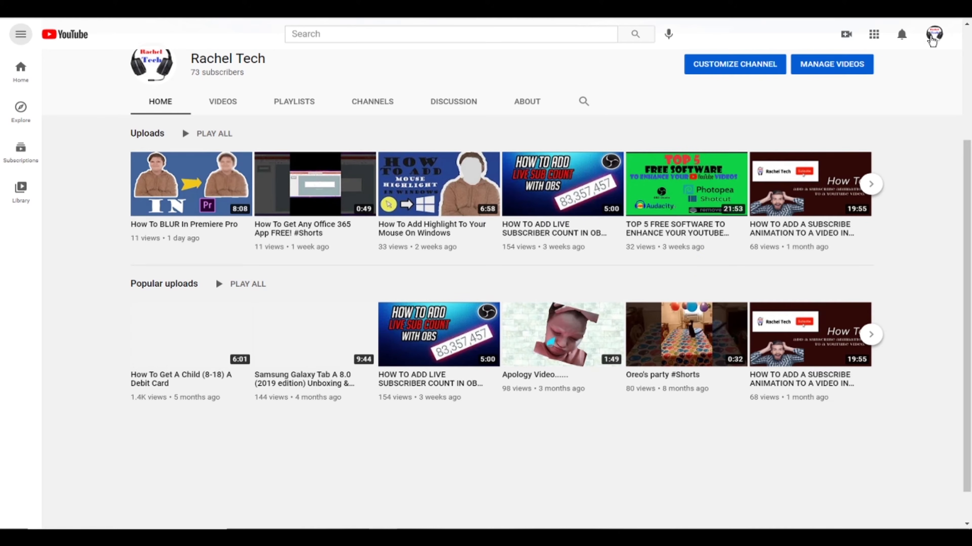
pyautogui.click(929, 39)
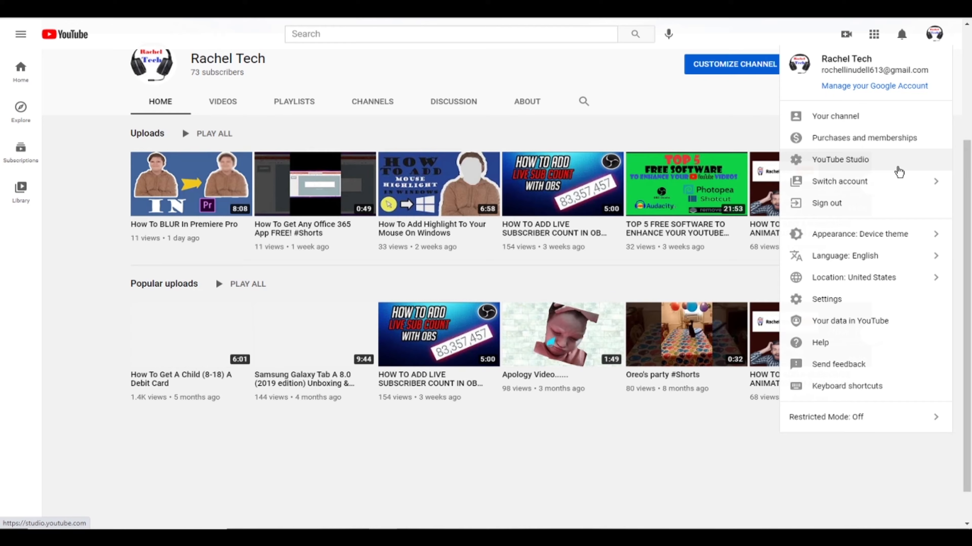
pyautogui.click(897, 168)
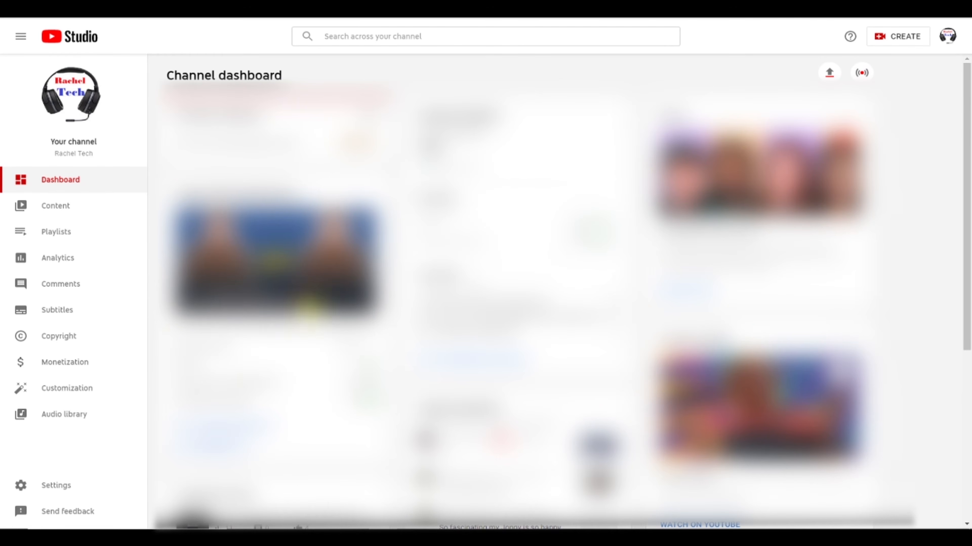
pyautogui.scroll(-4, 555, 291)
pyautogui.scroll(4, 555, 291)
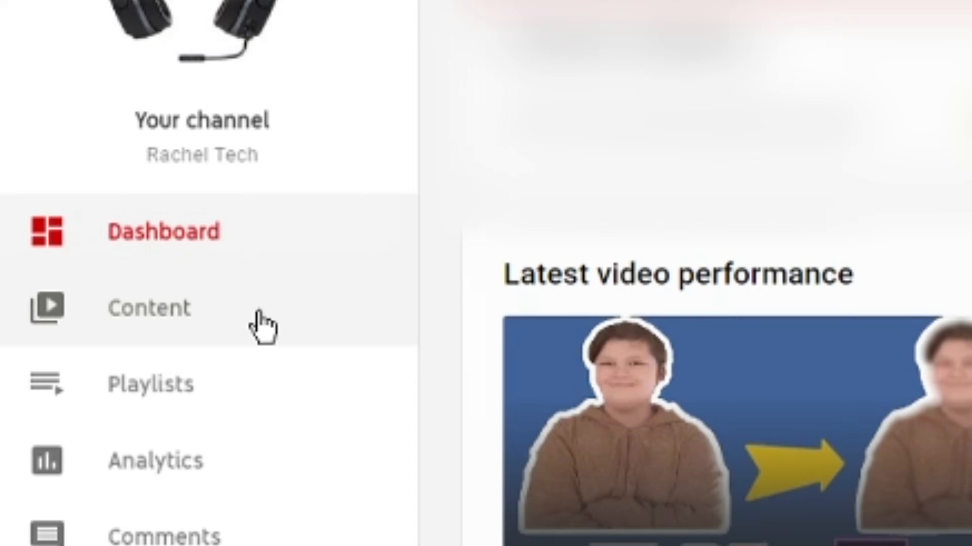
pyautogui.click(263, 327)
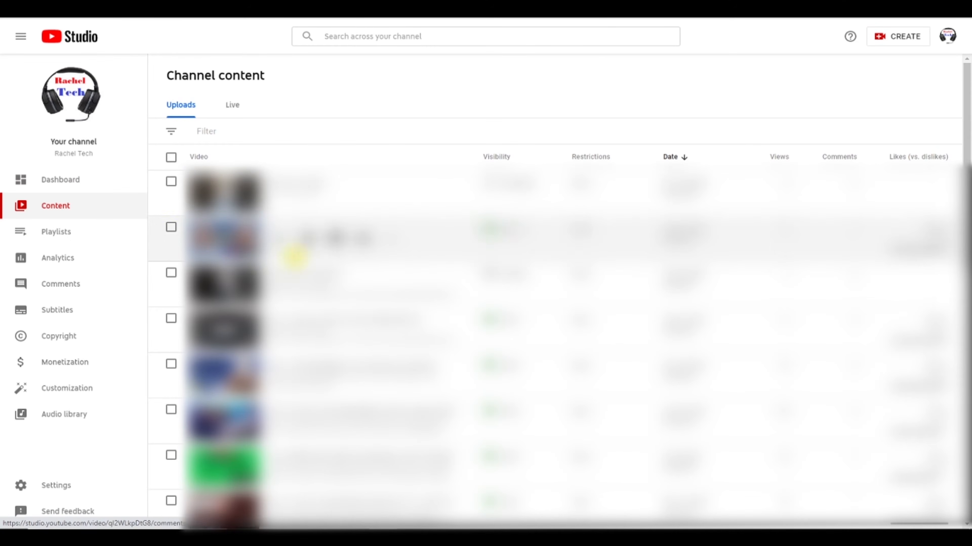
pyautogui.scroll(-6, 293, 257)
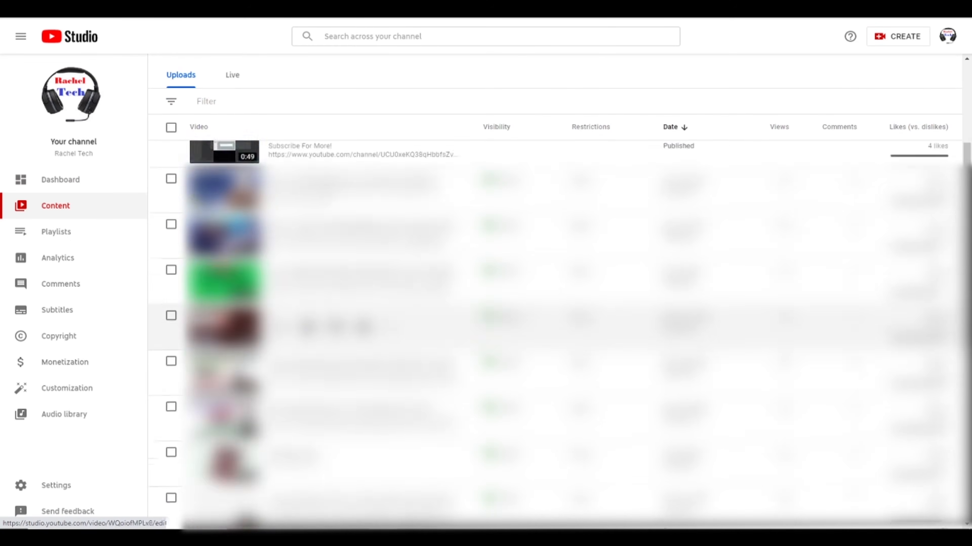
pyautogui.scroll(5, 260, 169)
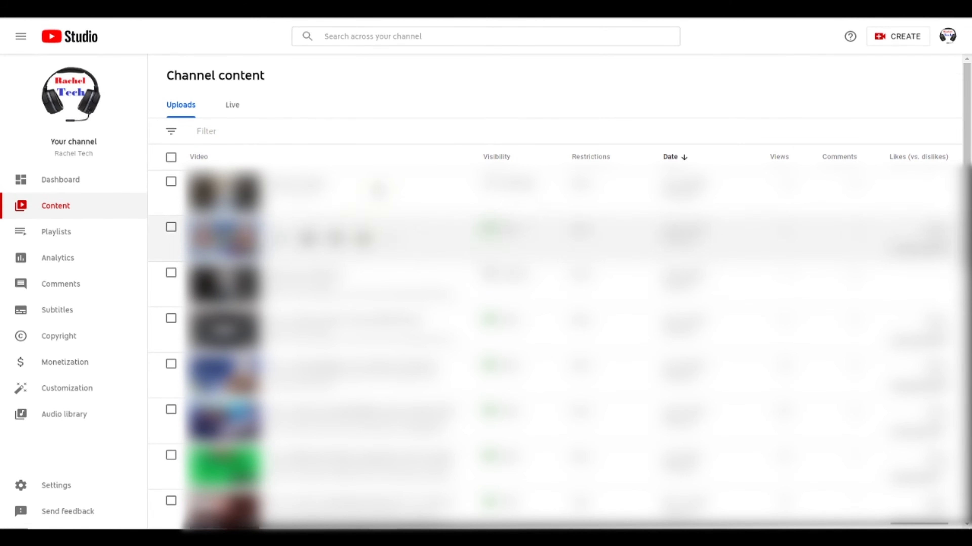
pyautogui.click(896, 38)
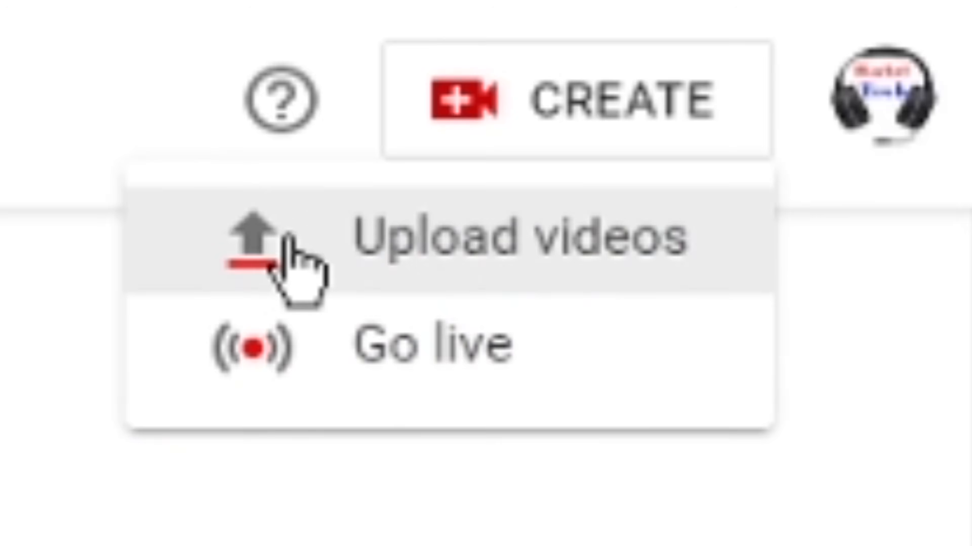
pyautogui.click(290, 249)
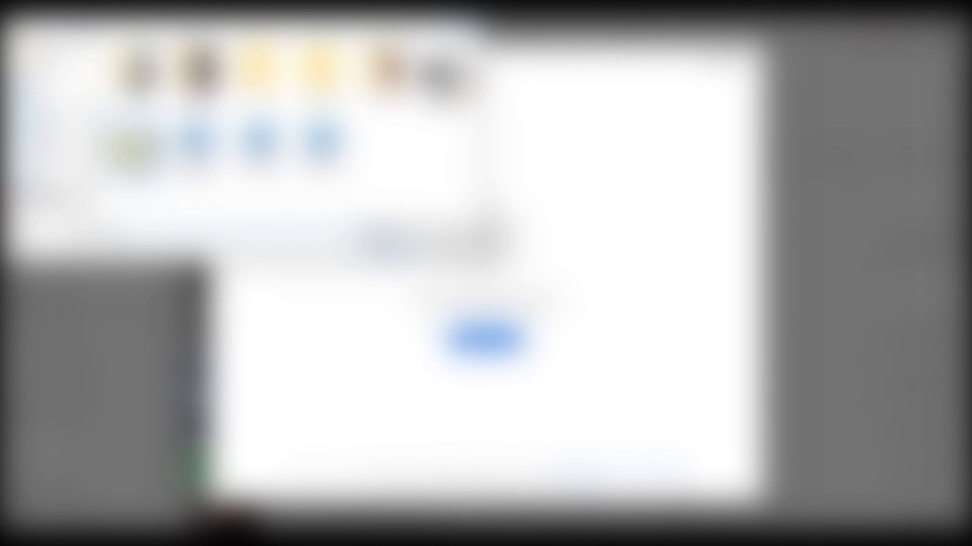
pyautogui.click(140, 156)
pyautogui.click(393, 248)
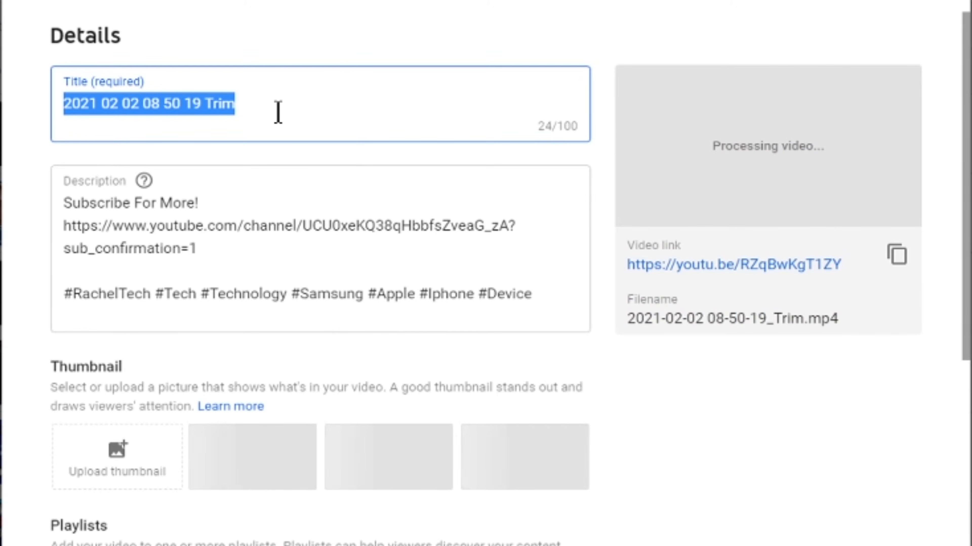
# Step: Replace the default title of the uploaded video with "Test Video"
pyautogui.press('BackSpace')
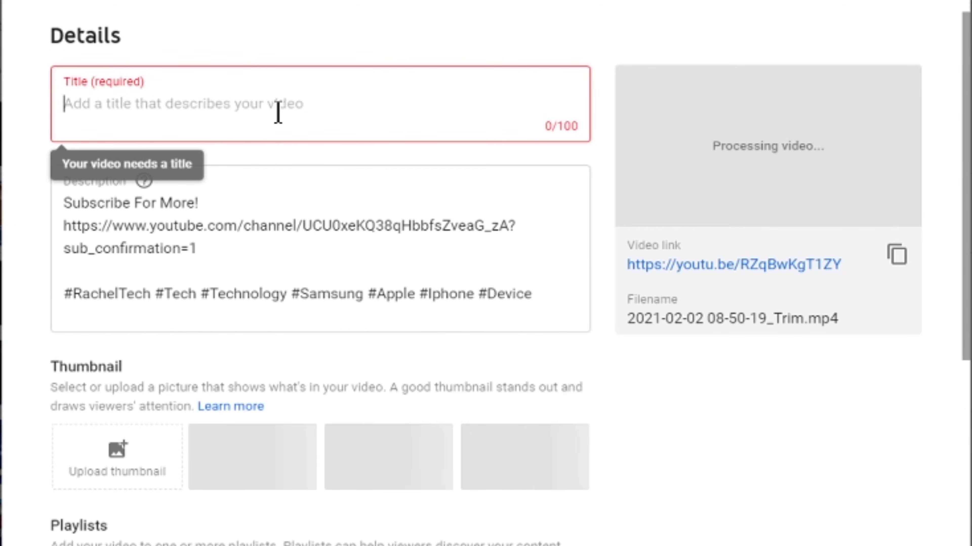
pyautogui.write('Test Vi')
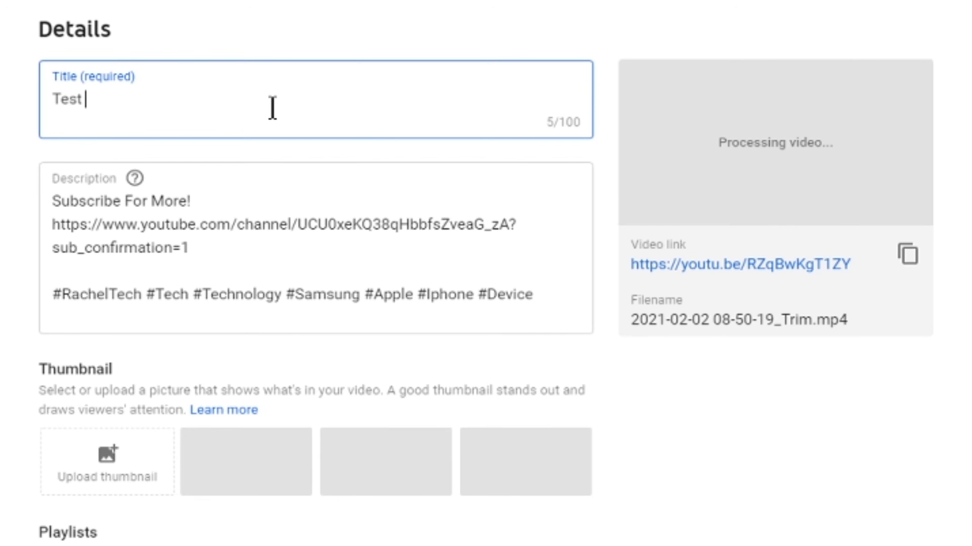
pyautogui.write('deo')
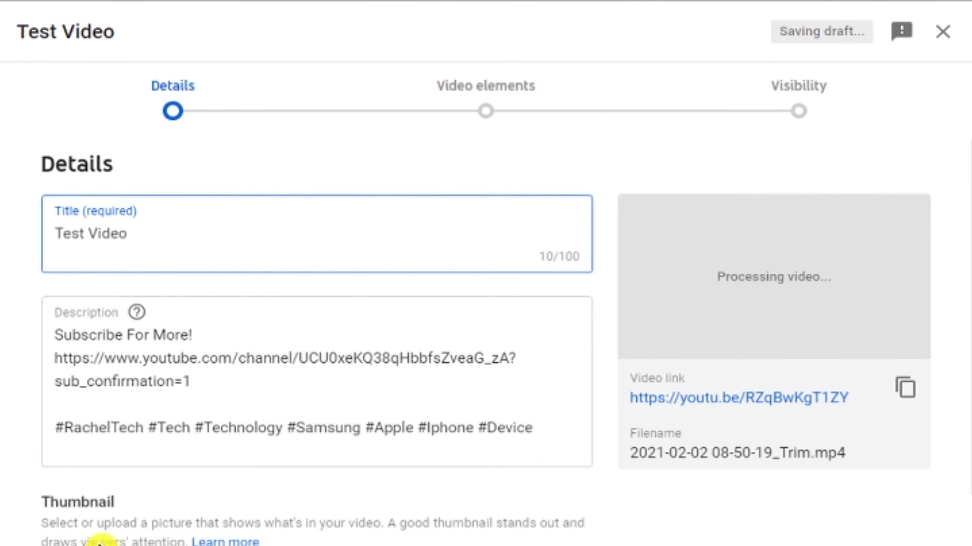
# Step: Set the video's visibility to Unlisted, save the upload, and close the published confirmation
pyautogui.scroll(-3, 179, 461)
pyautogui.scroll(-3, 180, 460)
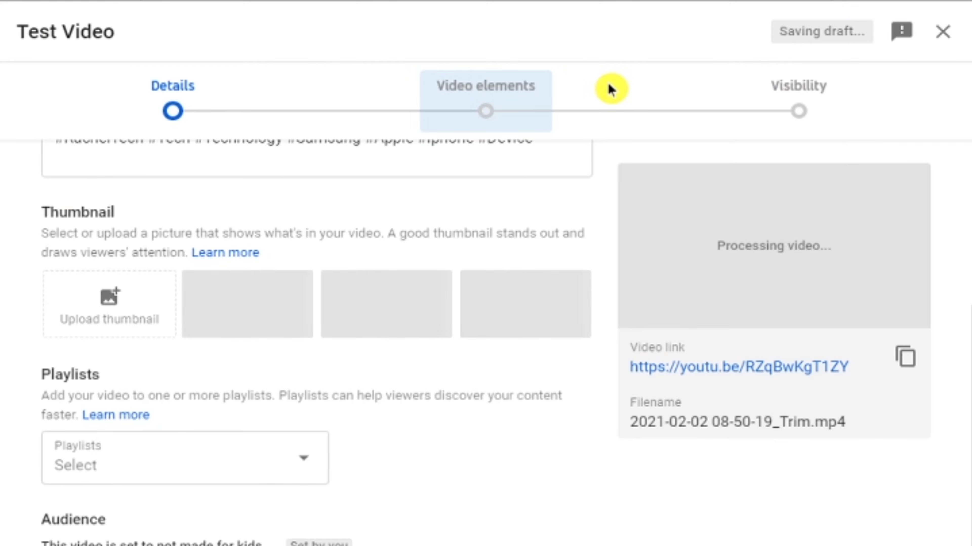
pyautogui.click(752, 119)
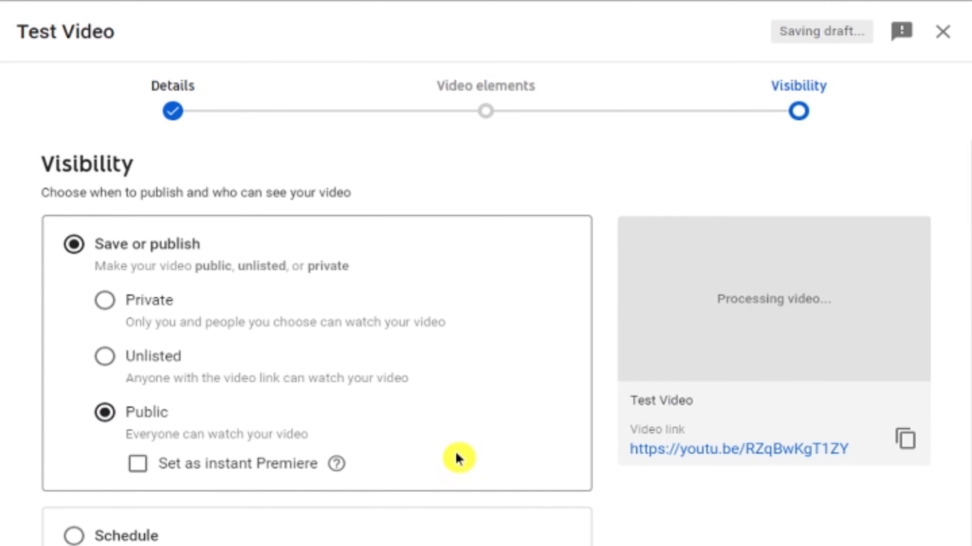
pyautogui.click(110, 360)
pyautogui.click(189, 107)
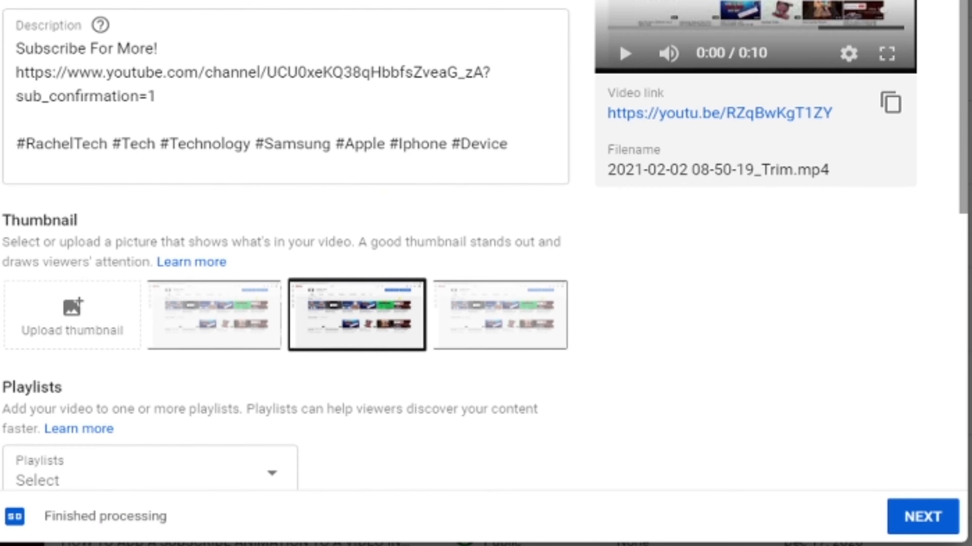
pyautogui.click(497, 2)
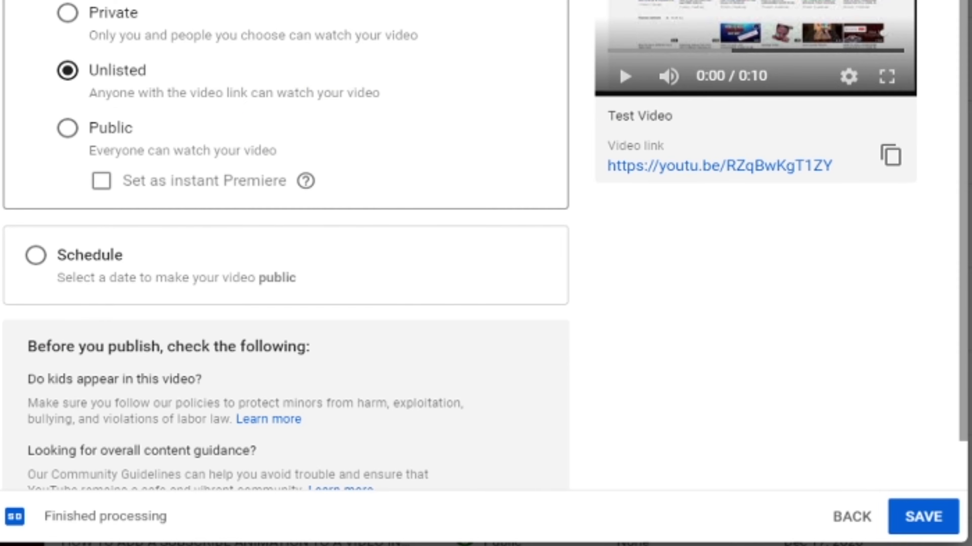
pyautogui.click(924, 519)
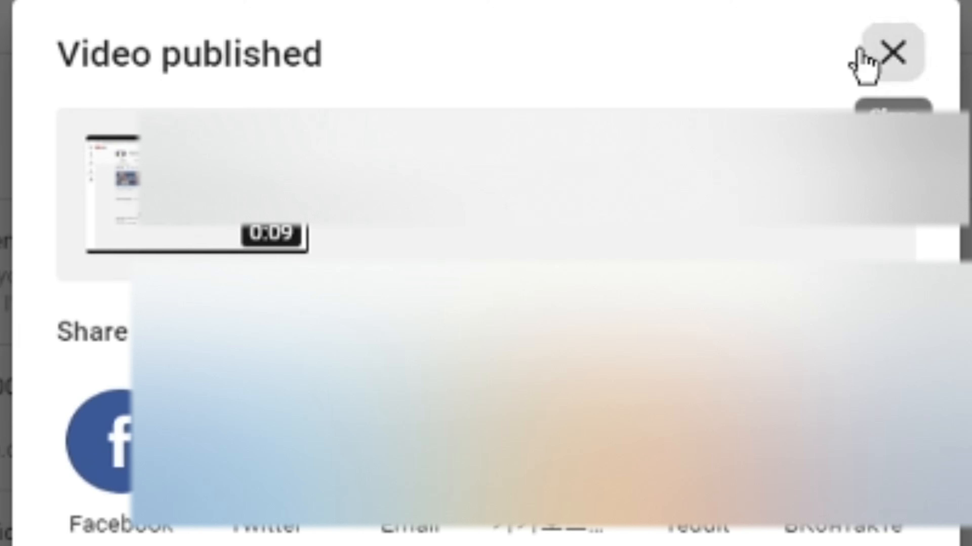
pyautogui.click(860, 51)
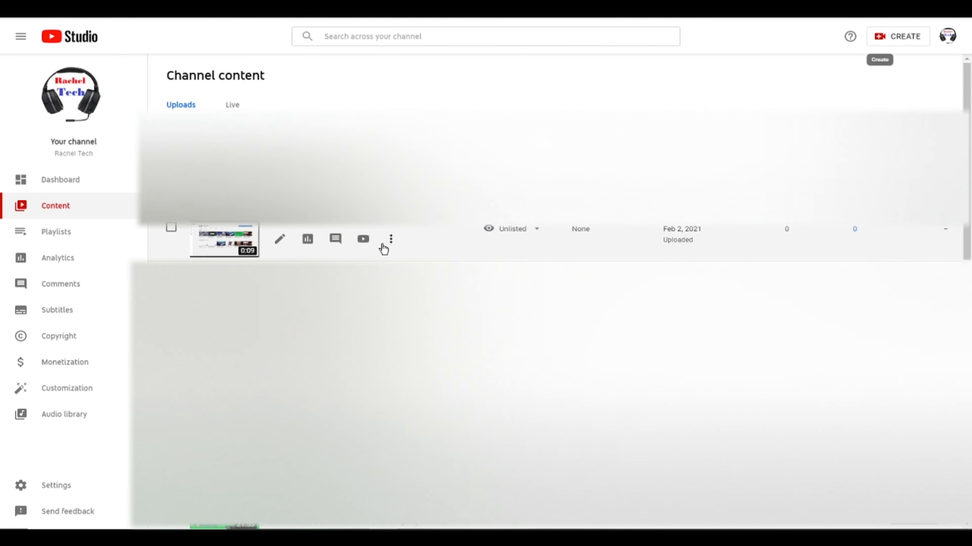
# Step: Open the uploaded Test Video from the content list in the video editor
pyautogui.click(283, 246)
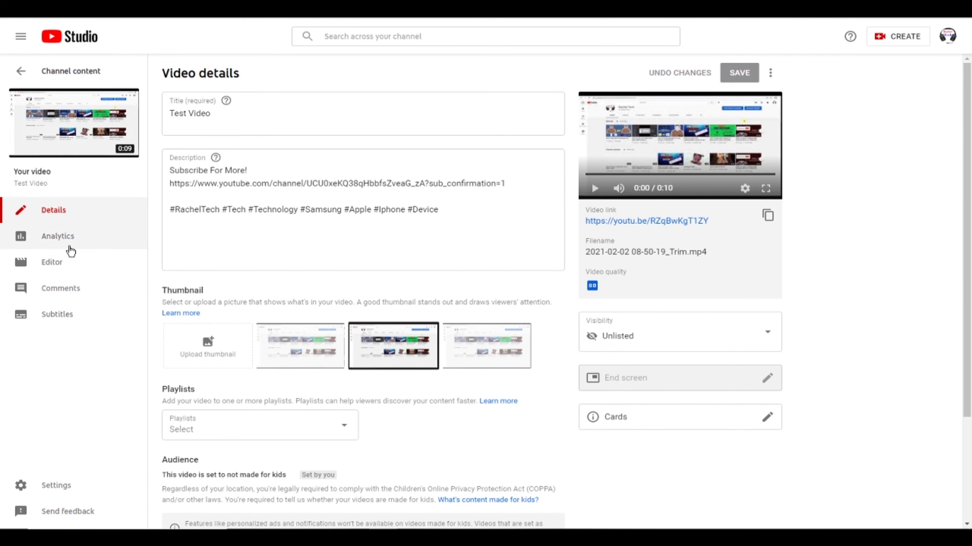
pyautogui.click(65, 270)
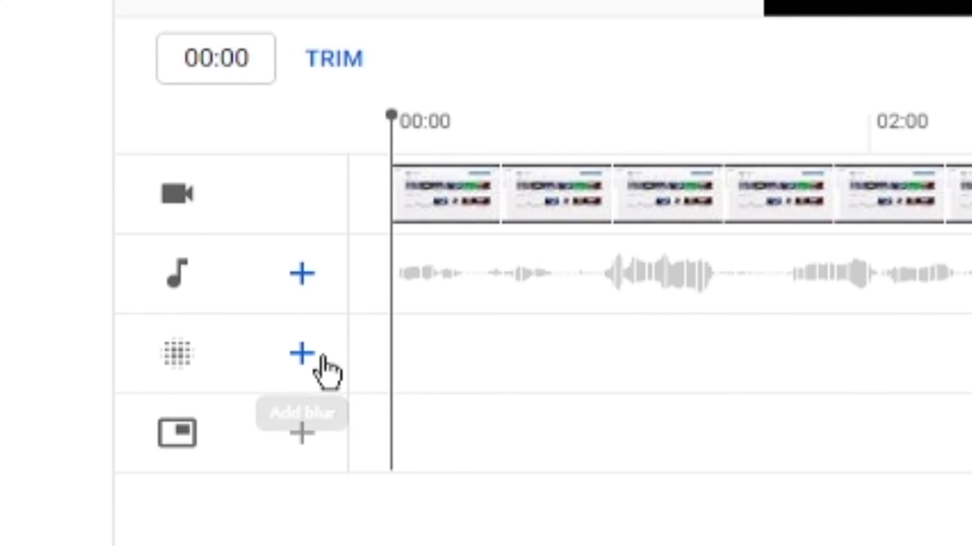
# Step: Add a custom blur to the video with the Rectangle shape and the Fix blur position behavior, placing the playhead at 03:23
pyautogui.click(301, 351)
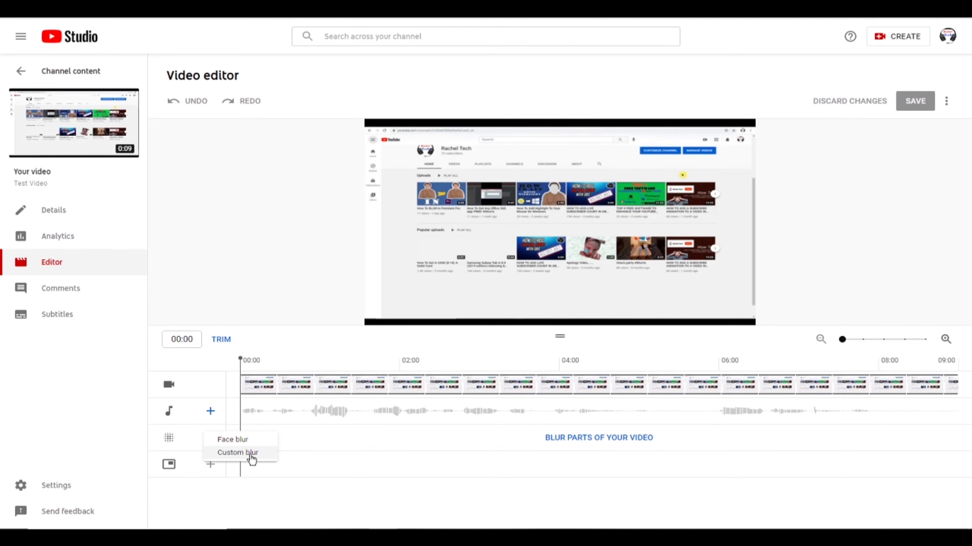
pyautogui.click(251, 455)
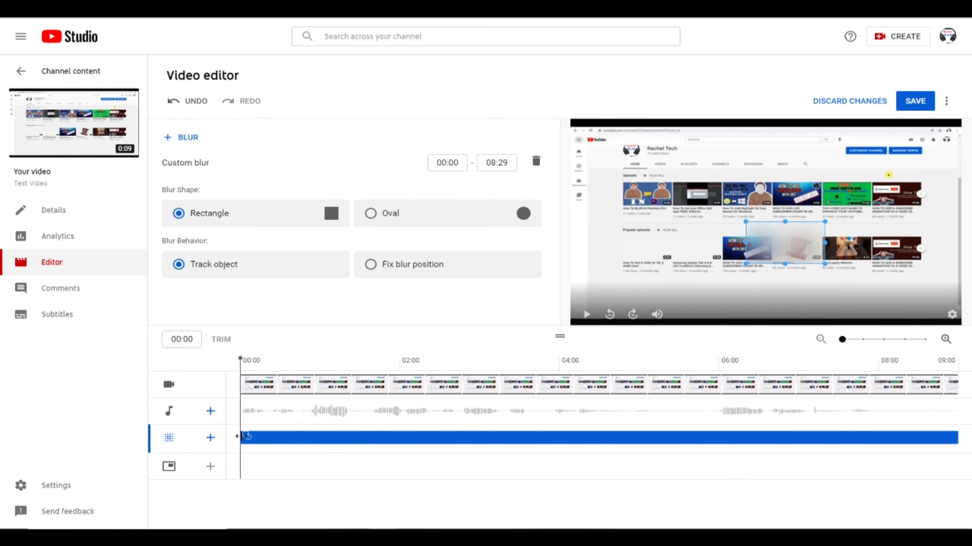
pyautogui.moveTo(249, 441)
pyautogui.mouseDown()
pyautogui.moveTo(440, 417)
pyautogui.moveTo(492, 446)
pyautogui.moveTo(544, 446)
pyautogui.mouseUp()
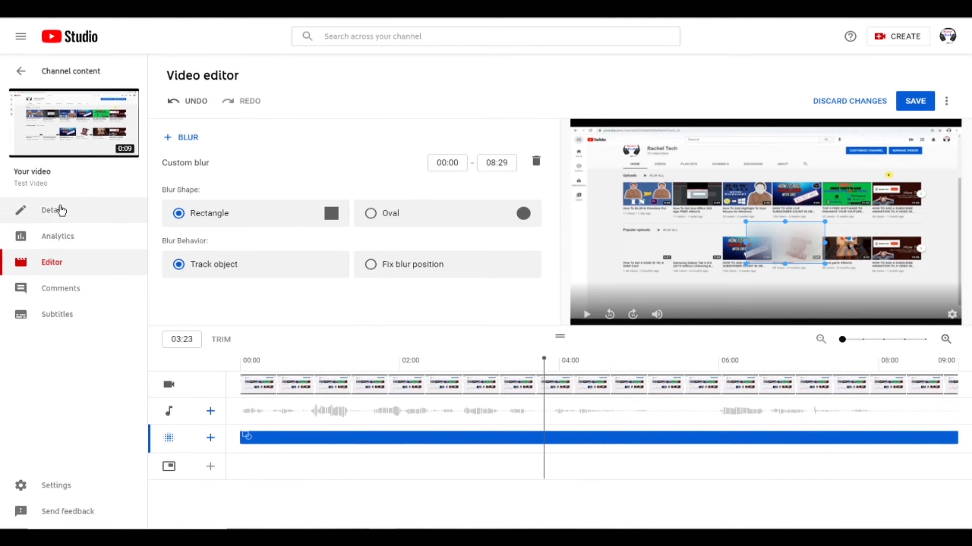
pyautogui.click(462, 220)
pyautogui.click(190, 220)
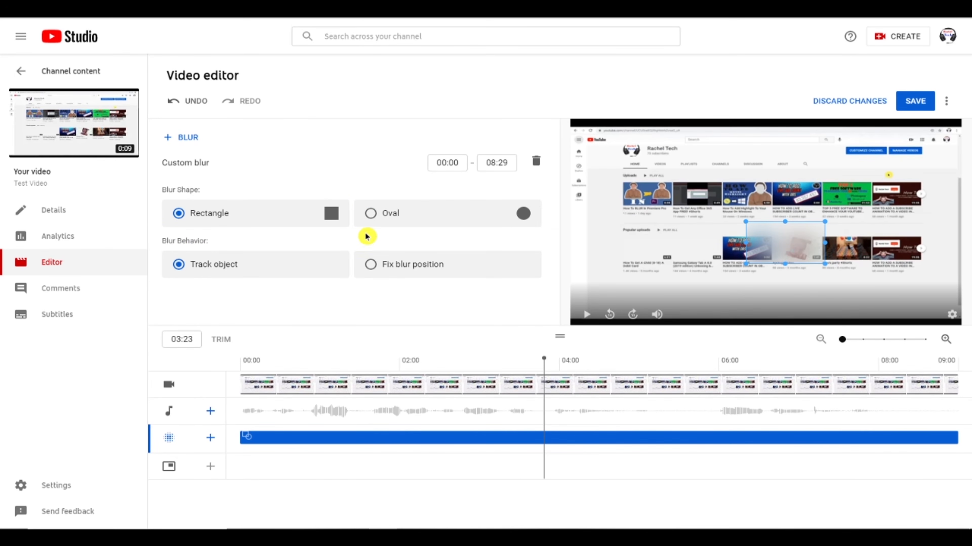
pyautogui.click(460, 270)
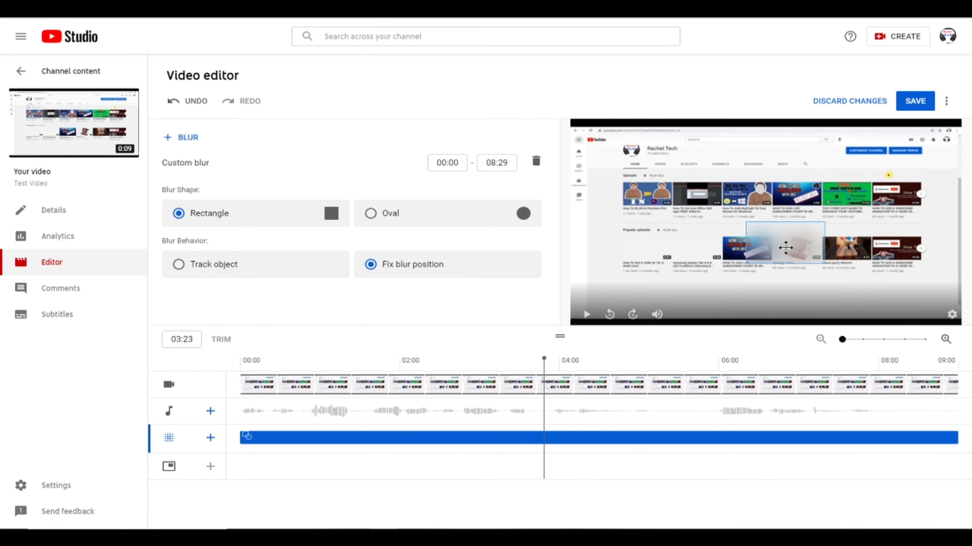
# Step: Move and enlarge the blur rectangle in the preview so it covers both rows of video thumbnails and the Uploads heading
pyautogui.moveTo(787, 248); pyautogui.dragTo(650, 200)
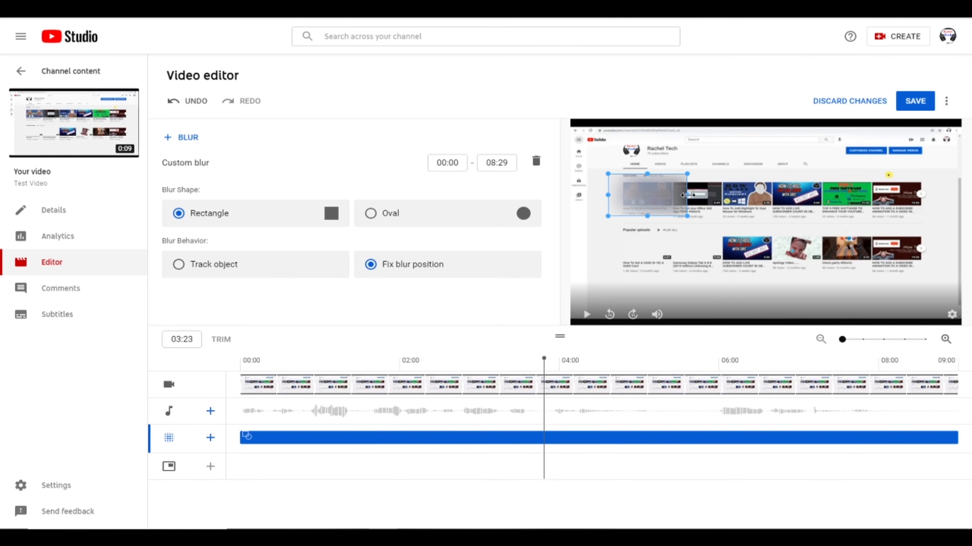
pyautogui.moveTo(688, 195); pyautogui.dragTo(941, 196)
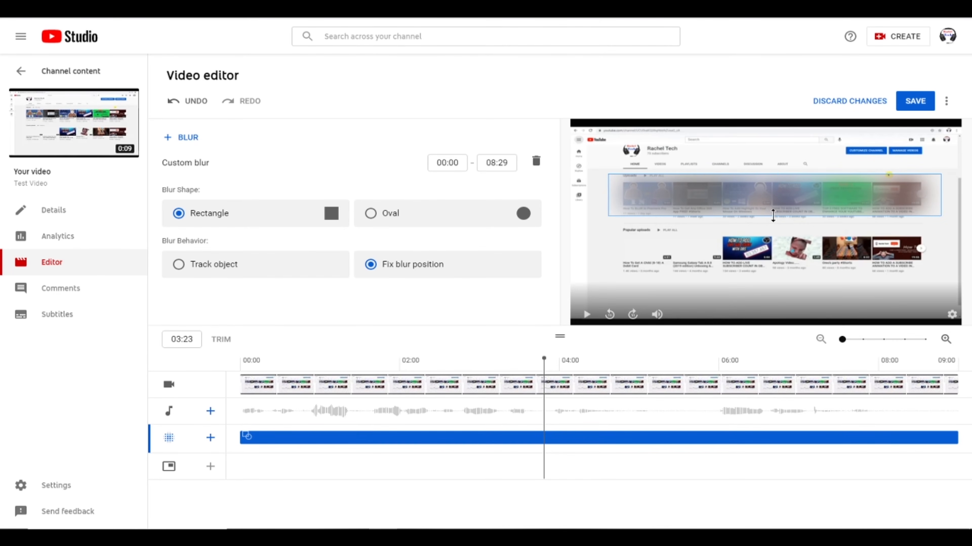
pyautogui.moveTo(772, 217); pyautogui.dragTo(774, 299)
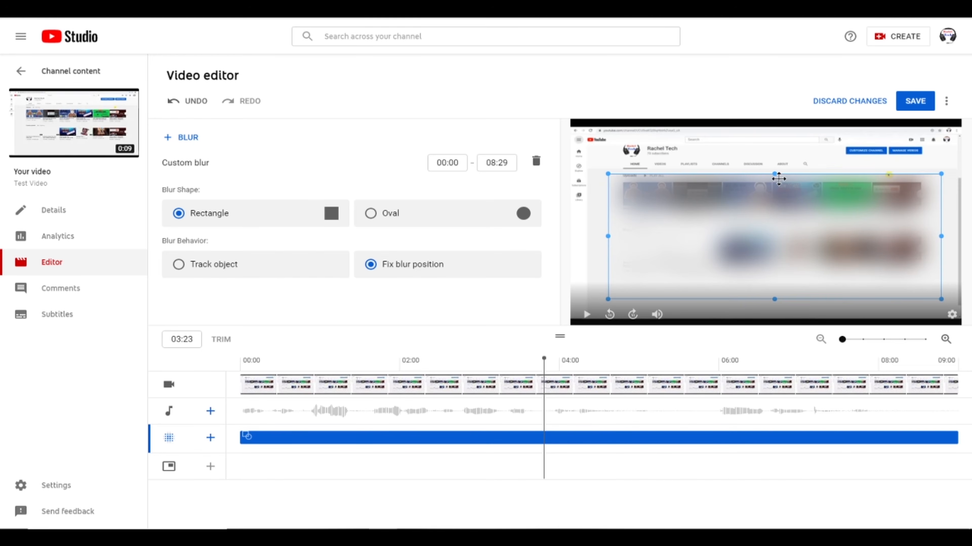
pyautogui.moveTo(773, 175)
pyautogui.mouseDown()
pyautogui.moveTo(767, 152)
pyautogui.moveTo(763, 168)
pyautogui.mouseUp()
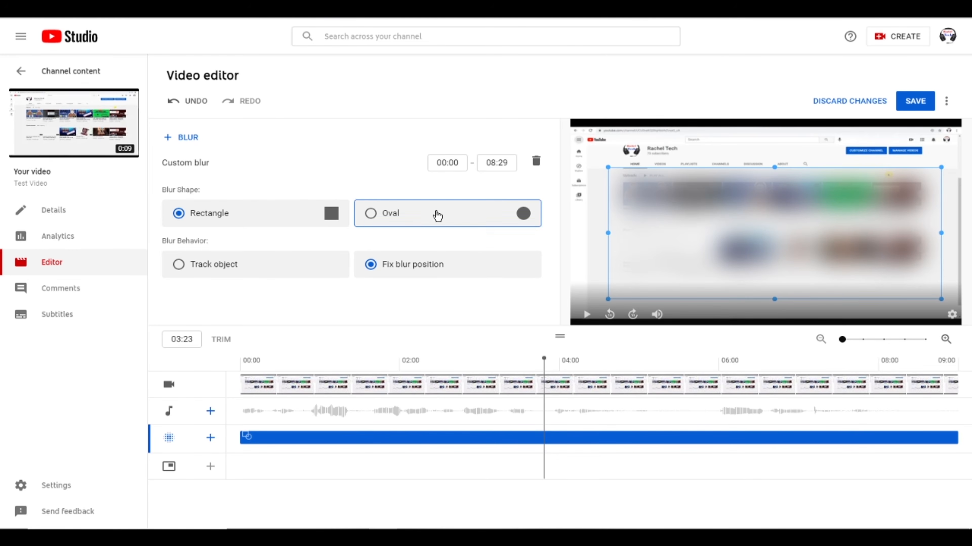
# Step: Delete the custom blur from the video
pyautogui.rightClick(329, 436)
pyautogui.click(270, 443)
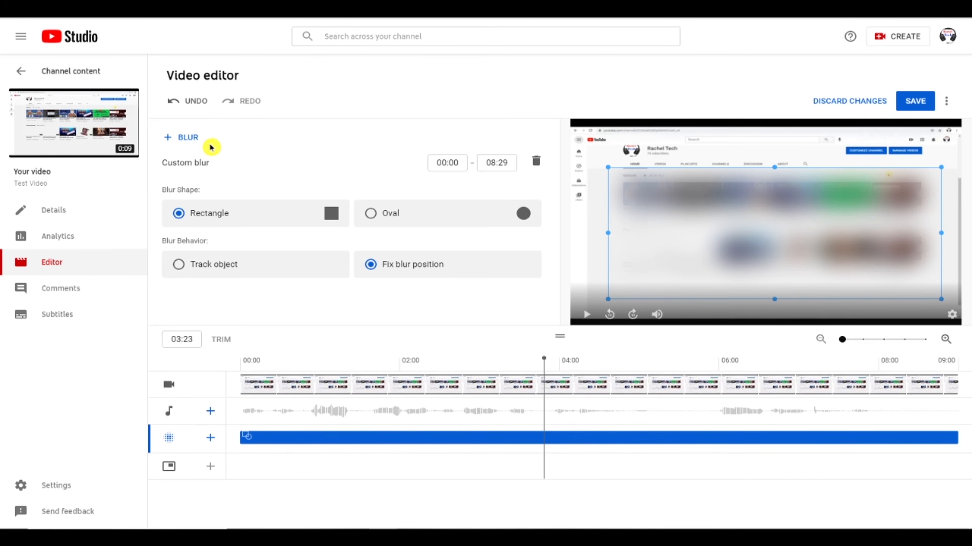
pyautogui.click(536, 161)
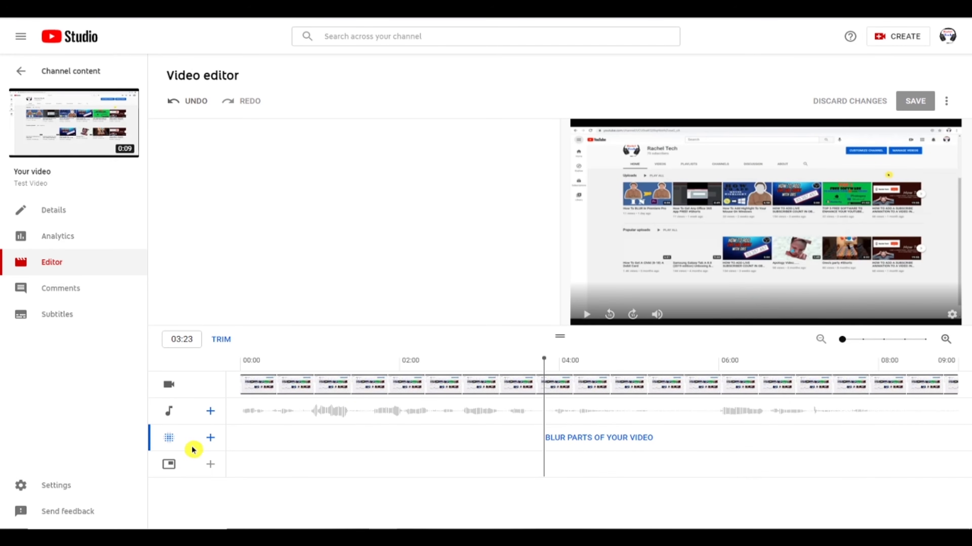
# Step: Start a face blur to run face detection on the video, and close the face selection without applying it
pyautogui.click(211, 437)
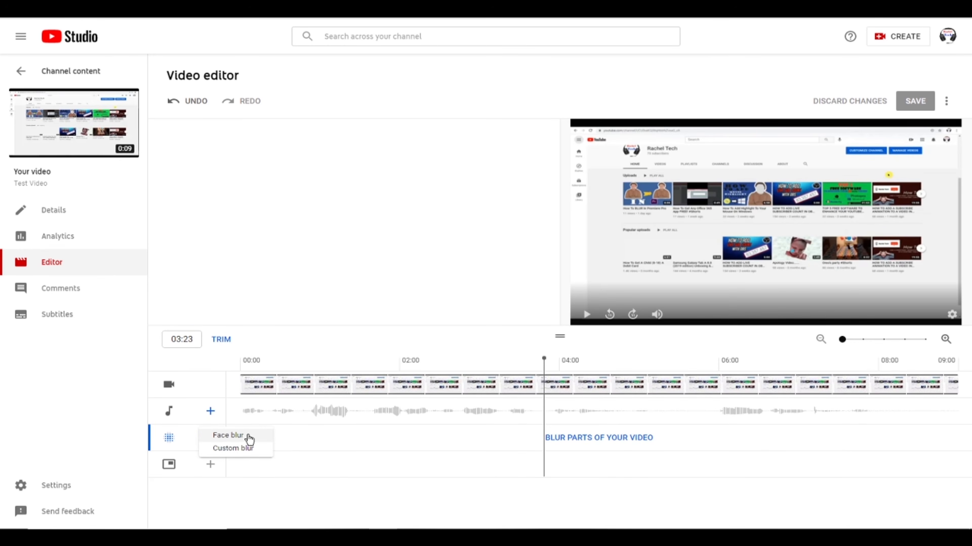
pyautogui.click(228, 436)
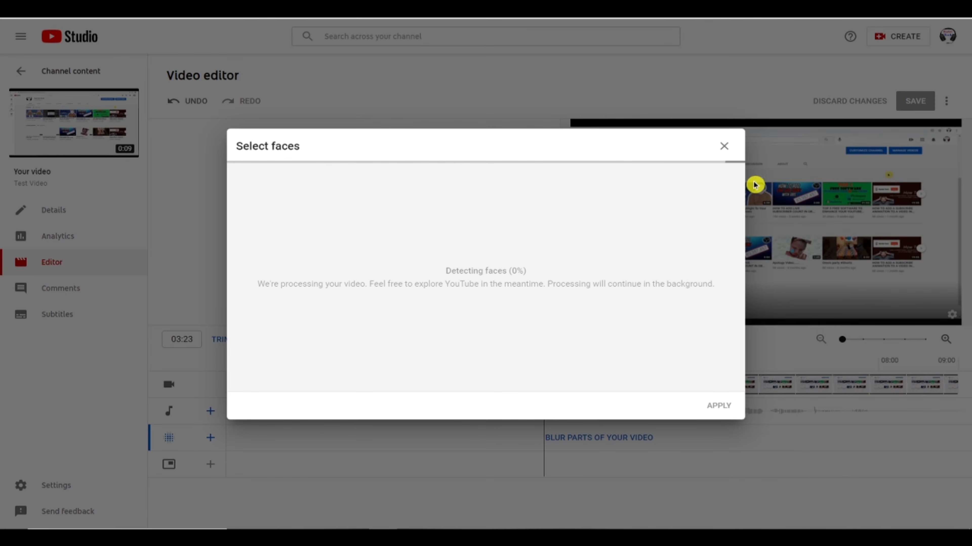
pyautogui.click(727, 150)
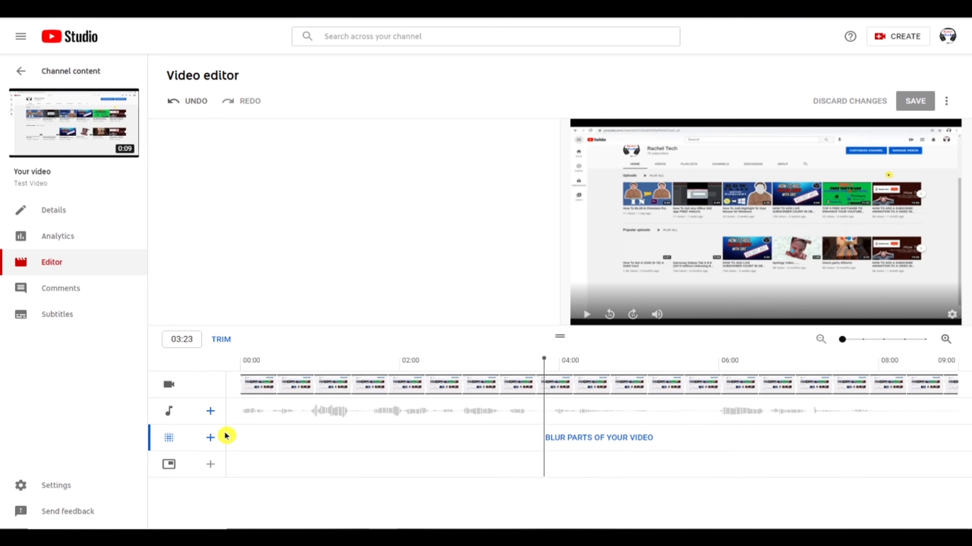
# Step: Add a new rectangular custom blur to the video and set its blur behavior to Fix blur position
pyautogui.click(212, 438)
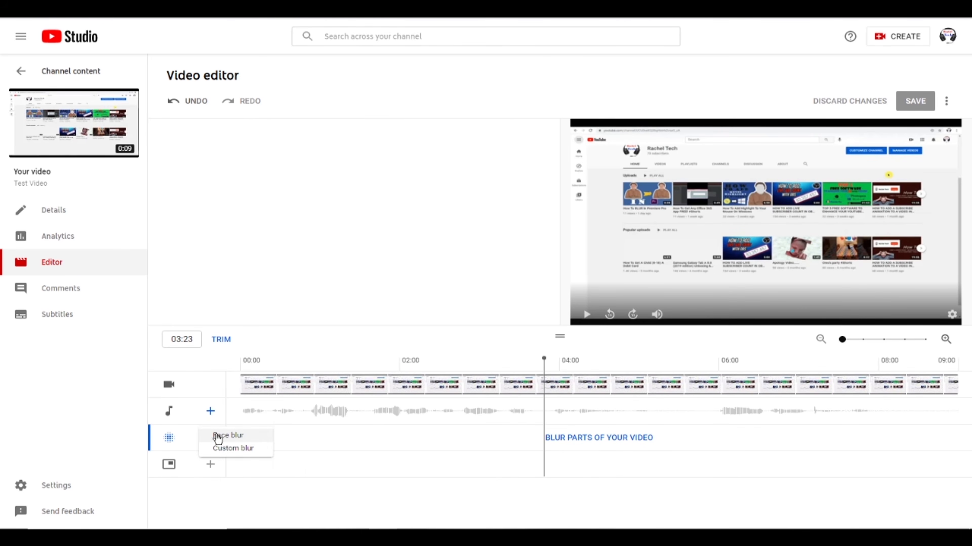
pyautogui.click(244, 450)
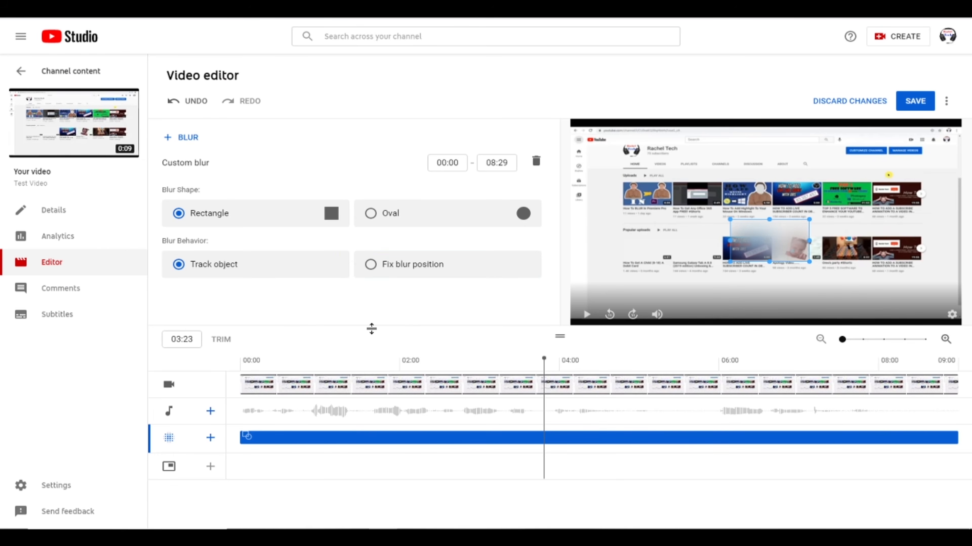
pyautogui.click(369, 263)
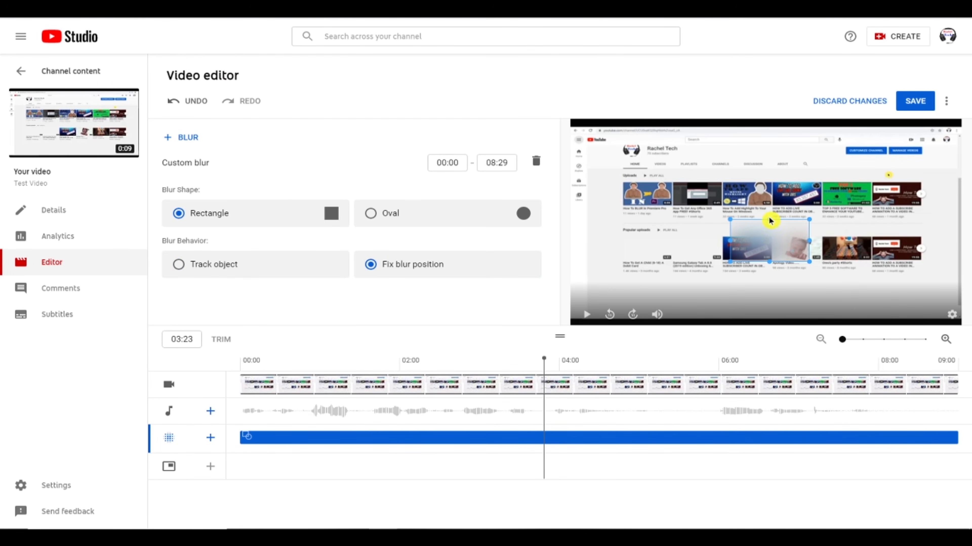
# Step: Move and stretch the new blur rectangle in the preview to cover the Uploads and Popular uploads thumbnail rows, including the Uploads heading
pyautogui.moveTo(766, 236)
pyautogui.mouseDown()
pyautogui.moveTo(681, 197)
pyautogui.moveTo(619, 187)
pyautogui.moveTo(631, 157)
pyautogui.moveTo(639, 195)
pyautogui.moveTo(622, 195)
pyautogui.moveTo(630, 197)
pyautogui.mouseUp()
pyautogui.click(691, 201)
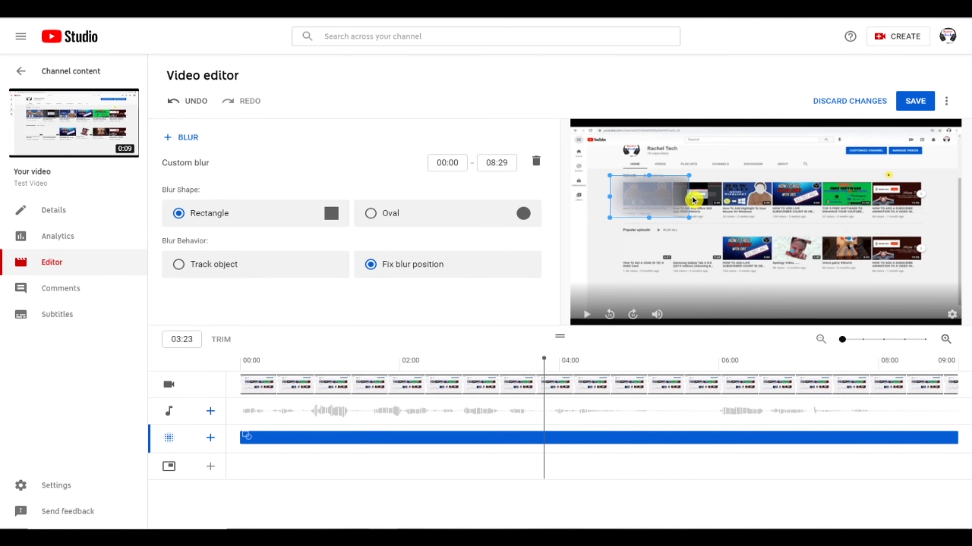
pyautogui.moveTo(692, 200); pyautogui.dragTo(939, 232)
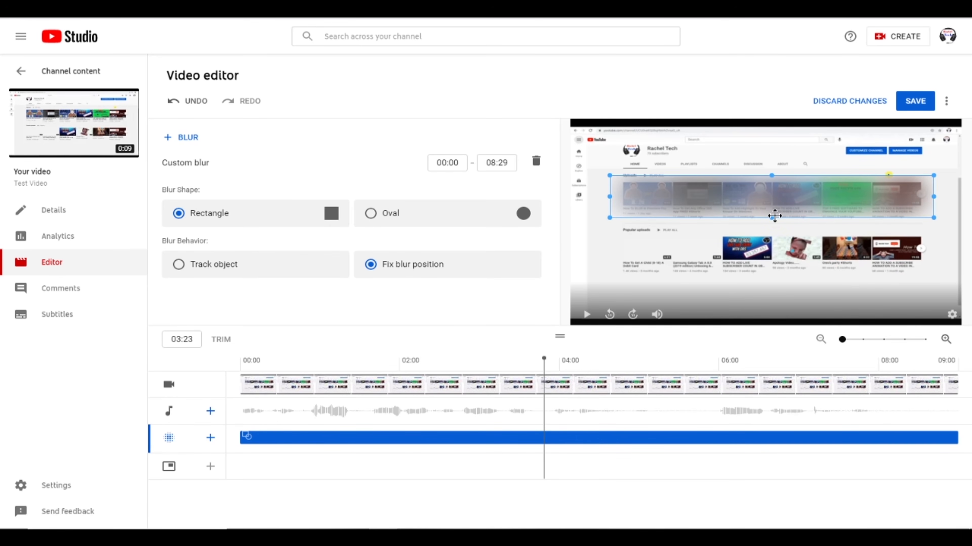
pyautogui.moveTo(774, 215); pyautogui.dragTo(784, 270)
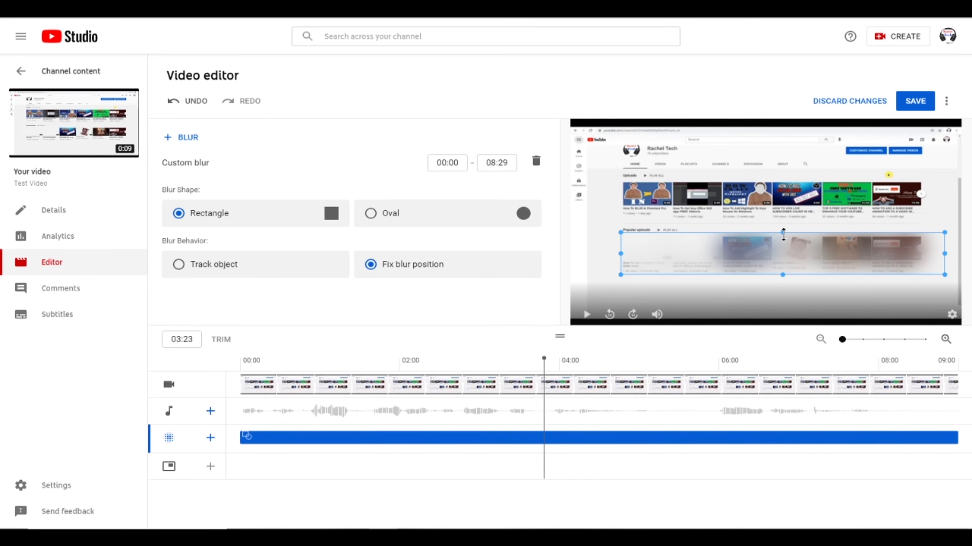
pyautogui.moveTo(782, 235); pyautogui.dragTo(767, 176)
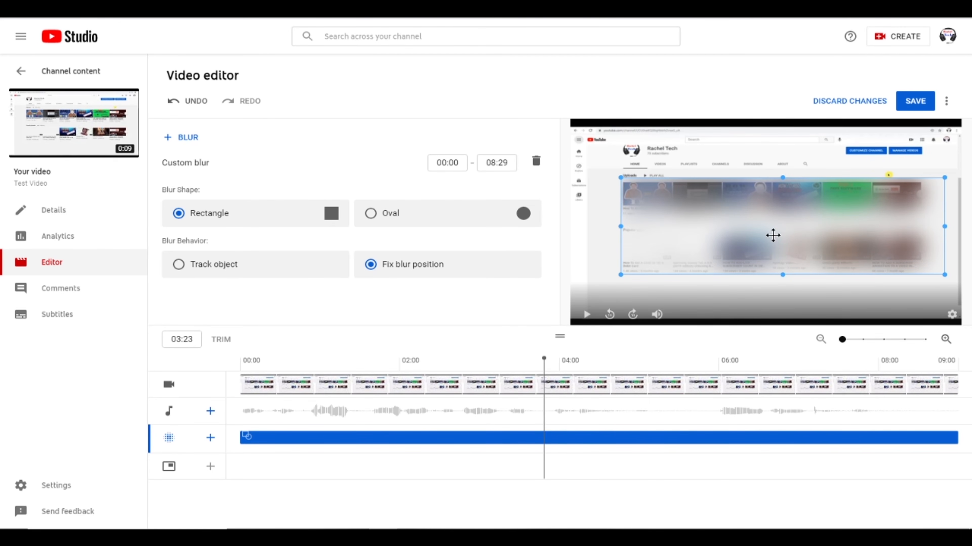
pyautogui.moveTo(770, 235); pyautogui.dragTo(767, 237)
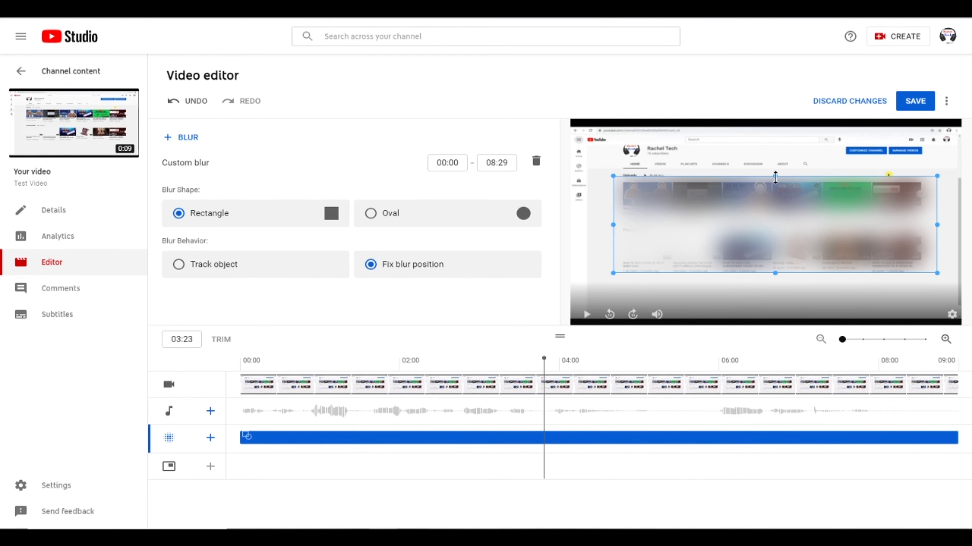
pyautogui.moveTo(775, 177); pyautogui.dragTo(768, 173)
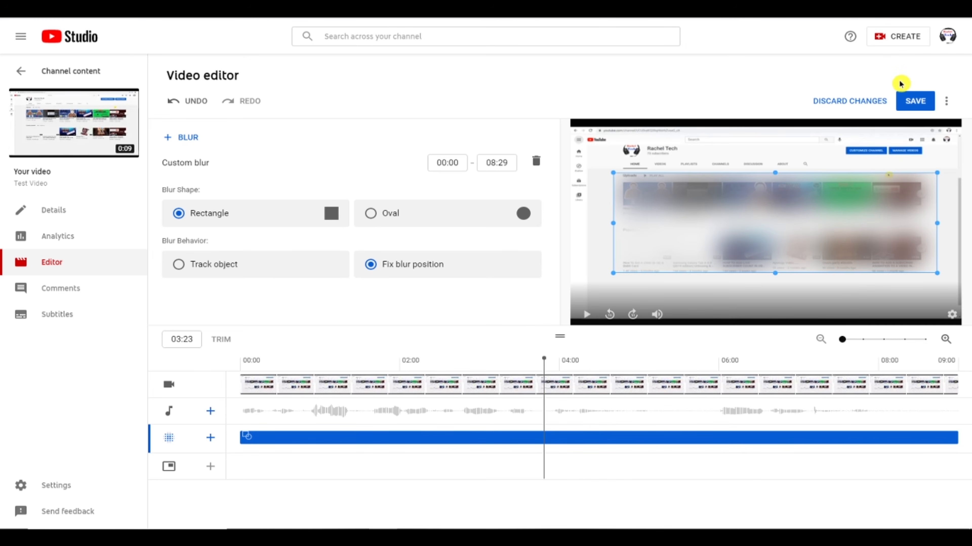
# Step: Save the custom blur changes to the video, confirming the save and keeping the Fix blur position behavior
pyautogui.click(918, 102)
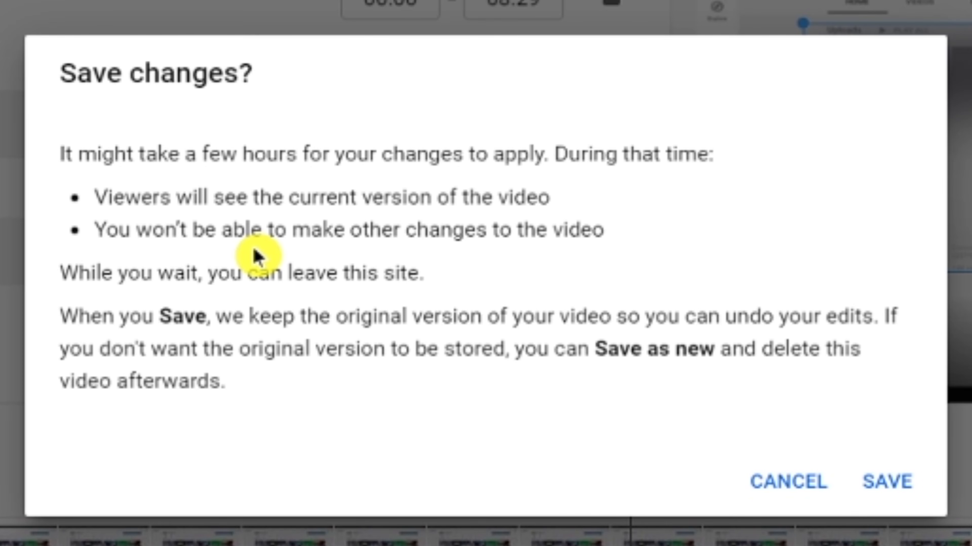
pyautogui.click(918, 494)
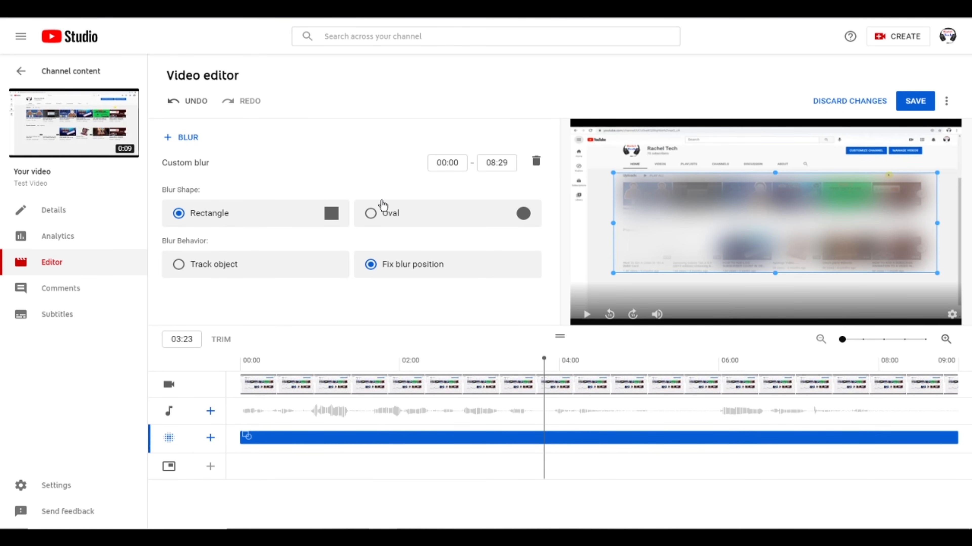
pyautogui.click(511, 261)
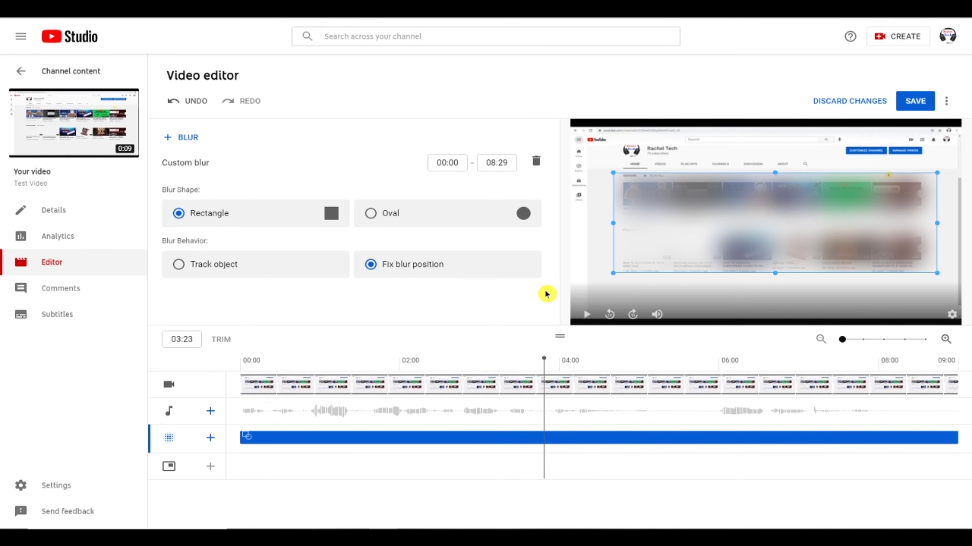